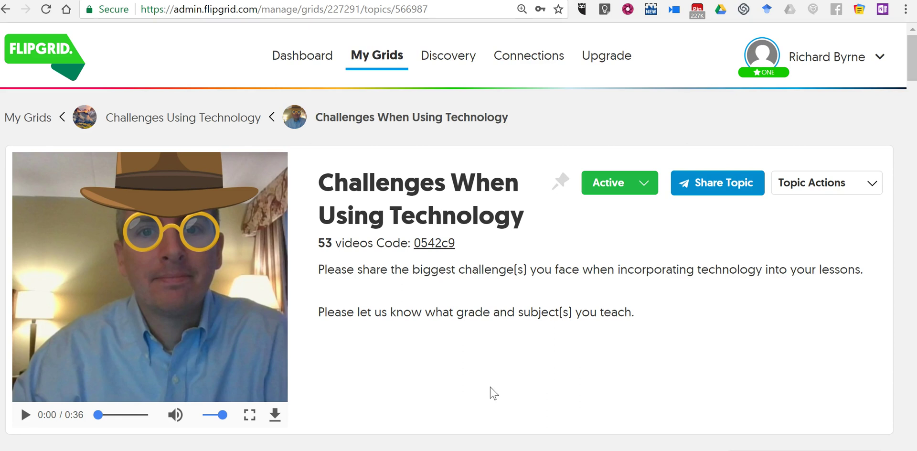
# Copy the Flipgrid topic's fully functional (600×800) iframe embed code from its Embed share options
pyautogui.scroll(-2, 492, 391)
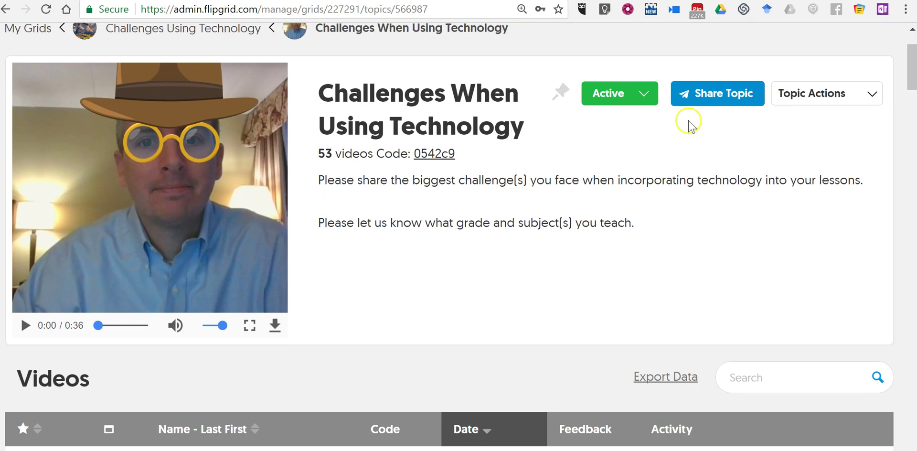
pyautogui.click(719, 101)
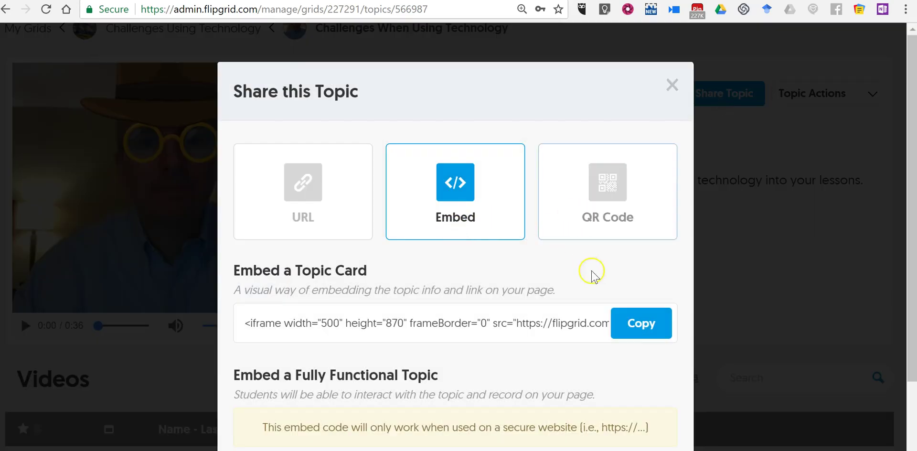
pyautogui.scroll(-2, 506, 279)
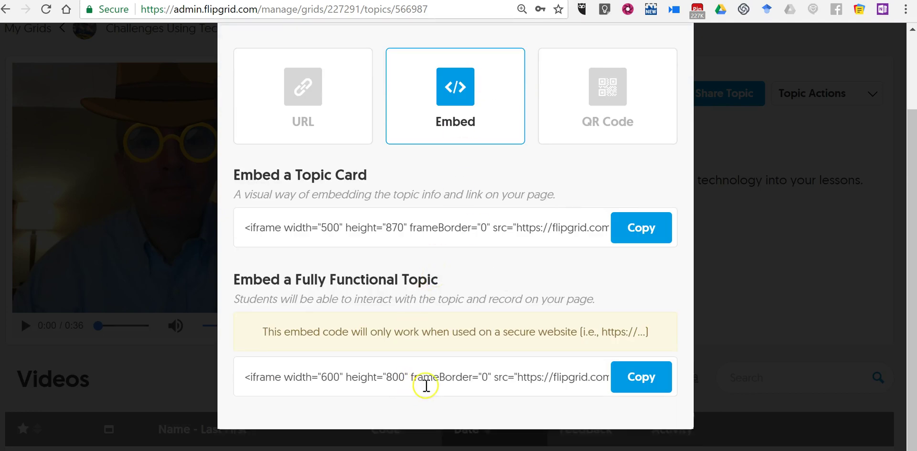
pyautogui.click(630, 241)
pyautogui.click(459, 374)
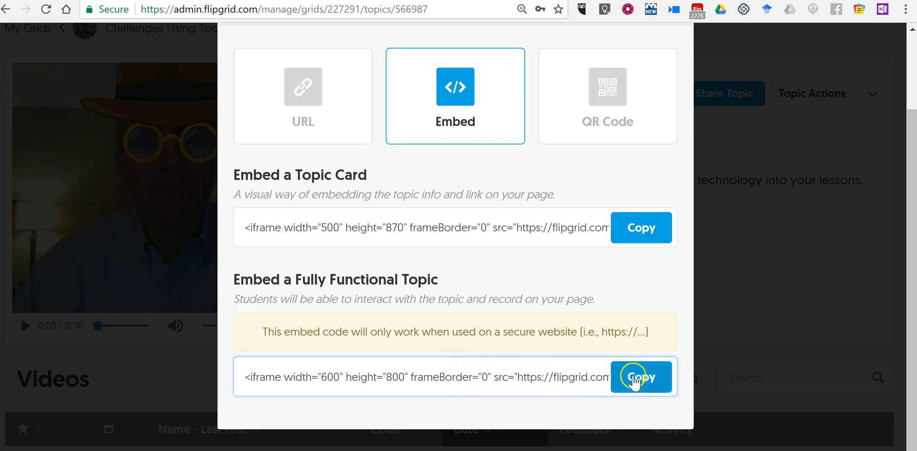
pyautogui.click(634, 380)
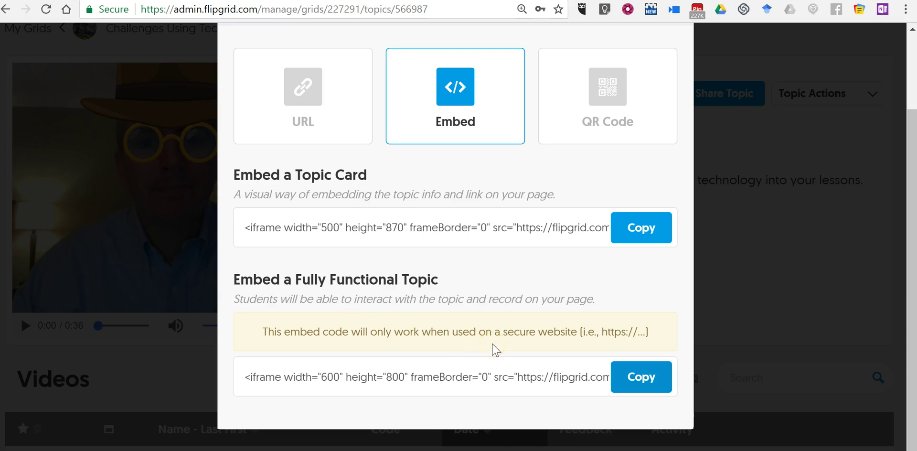
# Recopy the fully functional embed code and start a new Blogger post titled 'Flipgrid Videos'
pyautogui.click(643, 382)
pyautogui.hotkey('ctrl', 'Tab')
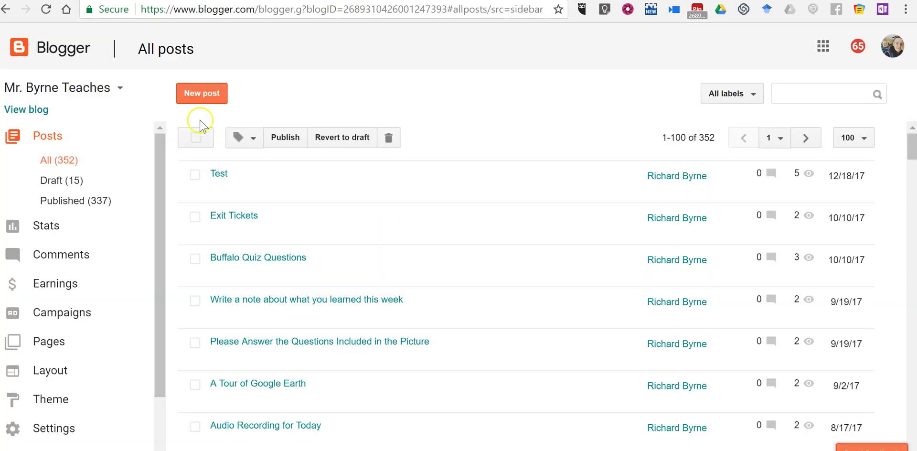
pyautogui.click(201, 92)
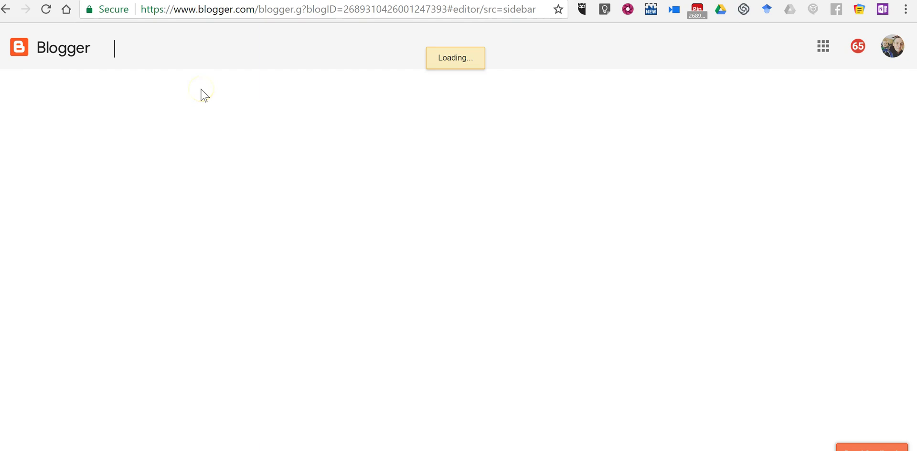
pyautogui.click(238, 82)
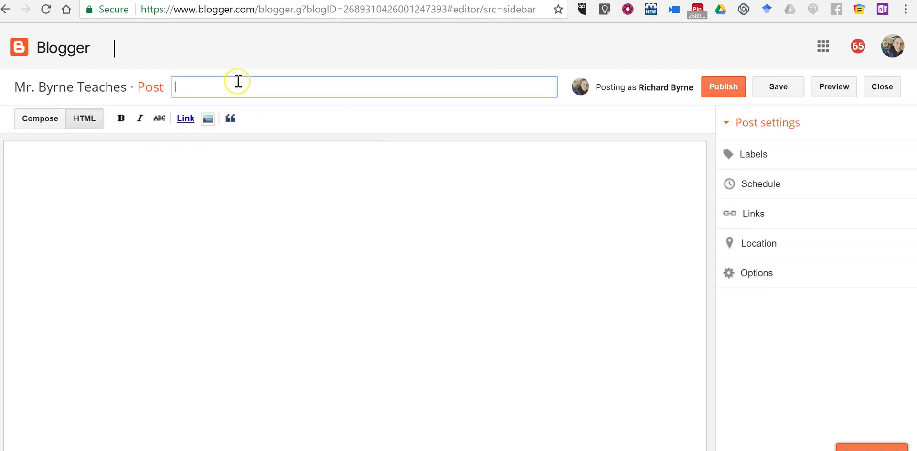
pyautogui.write('Flipgrid Videos')
# Paste the embed code into the body, change the iframe width from 600 to 500, and publish
pyautogui.click(184, 158)
pyautogui.hotkey('ctrl', 'v')
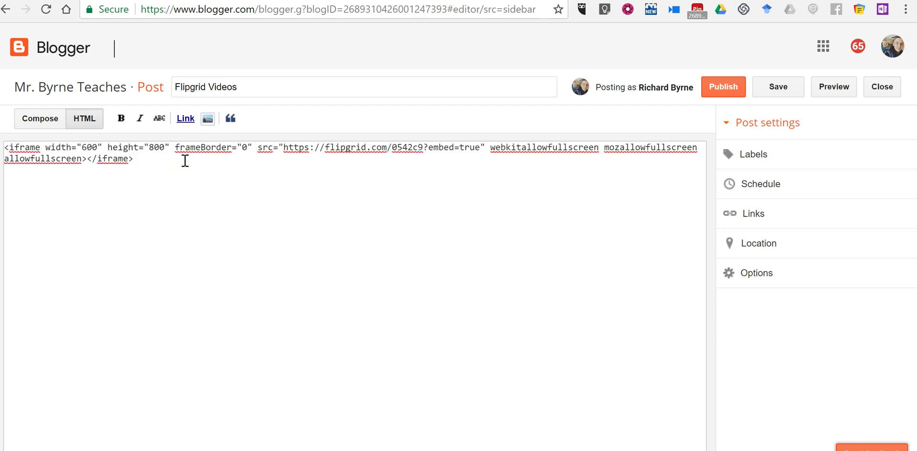
pyautogui.click(92, 147)
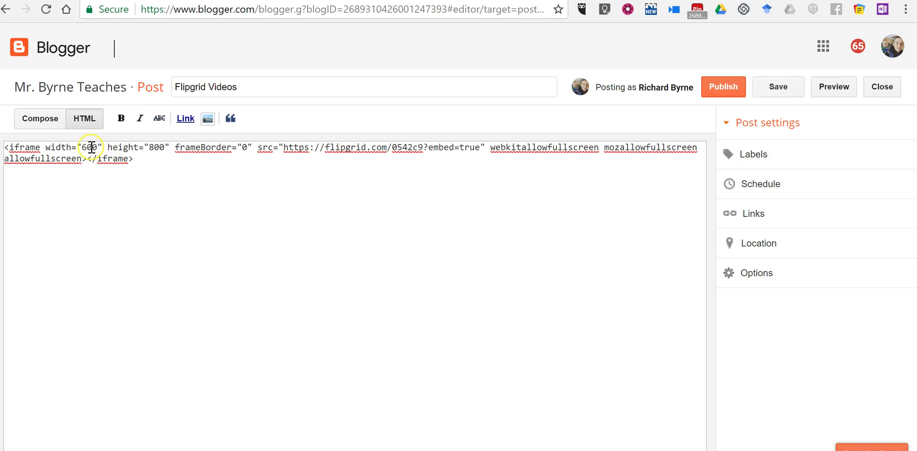
pyautogui.press('BackSpace')
pyautogui.press('BackSpace')
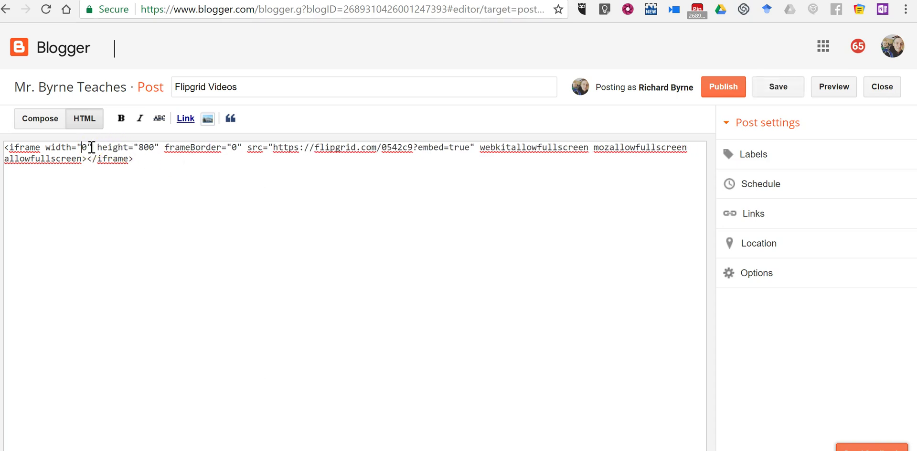
pyautogui.write('5')
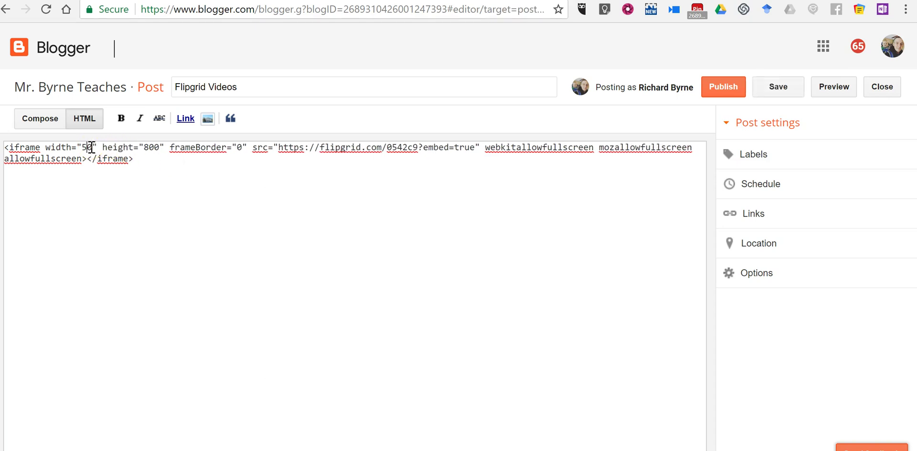
pyautogui.write('0')
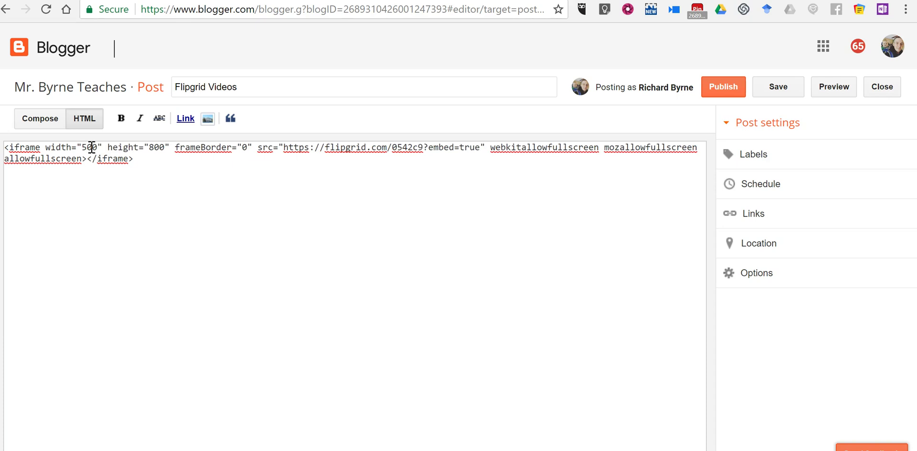
pyautogui.click(721, 88)
pyautogui.click(721, 90)
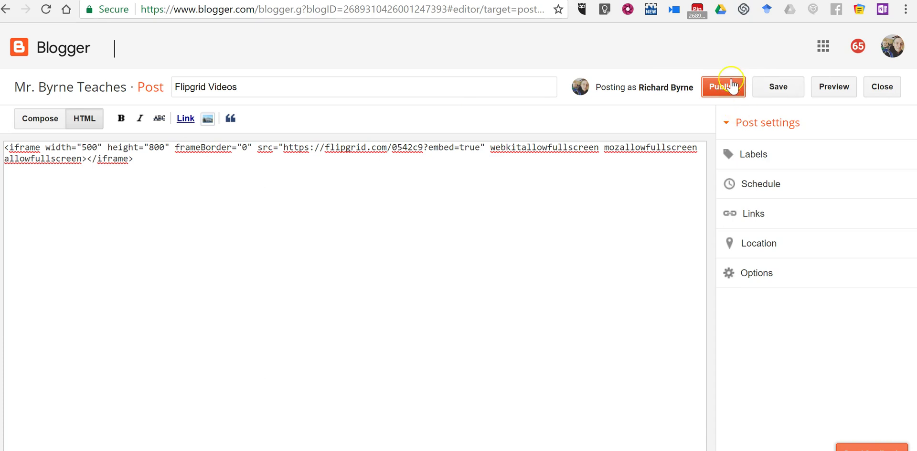
# Finish publishing 'Flipgrid Videos', dismiss the sharing prompt, and view the live post
pyautogui.click(740, 114)
pyautogui.click(712, 89)
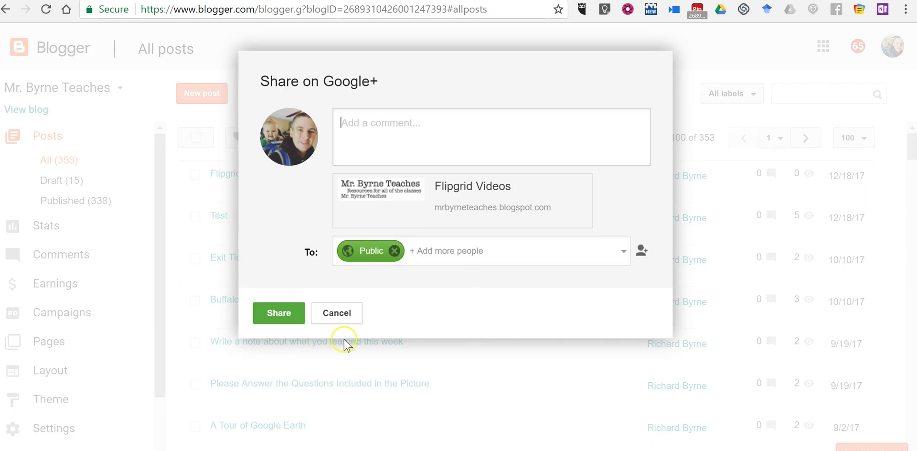
pyautogui.click(338, 313)
pyautogui.click(243, 192)
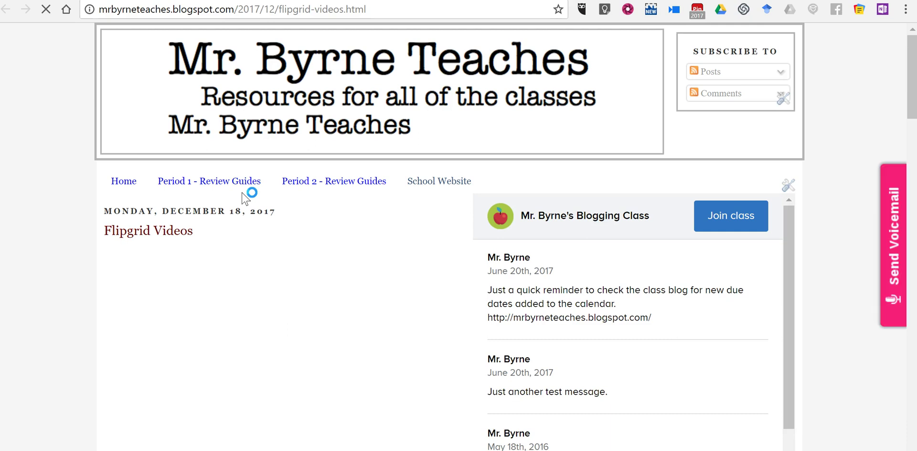
# Play a student response video on the live post, then return to the All posts list
pyautogui.scroll(-2, 26, 253)
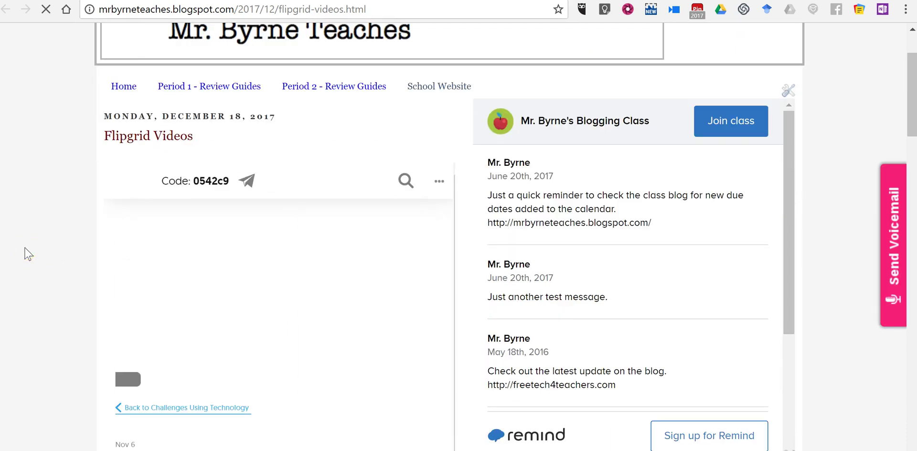
pyautogui.scroll(-2, 55, 207)
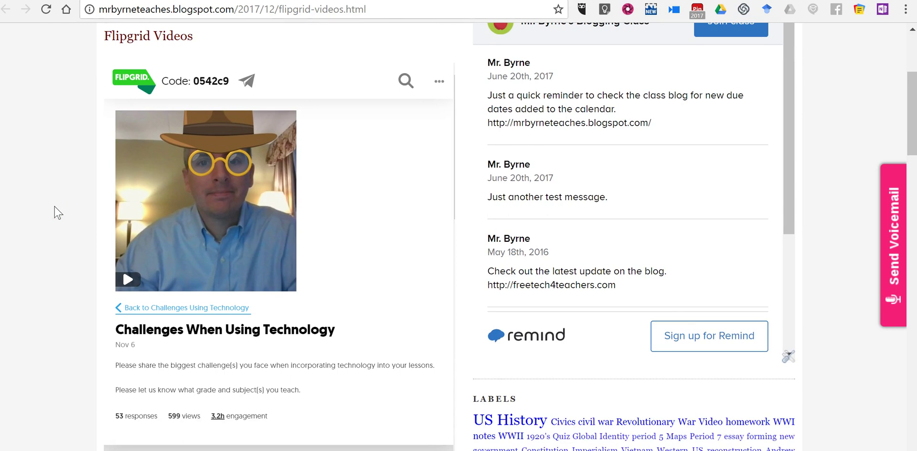
pyautogui.scroll(-7, 56, 211)
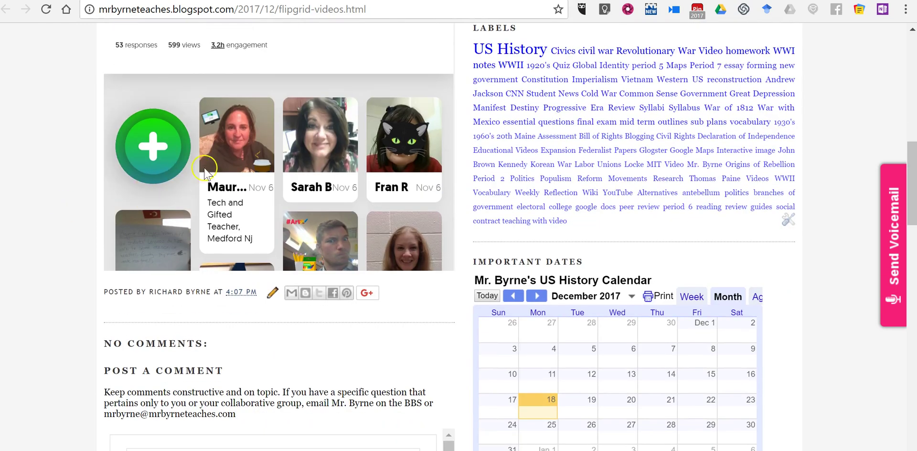
pyautogui.scroll(-1, 134, 201)
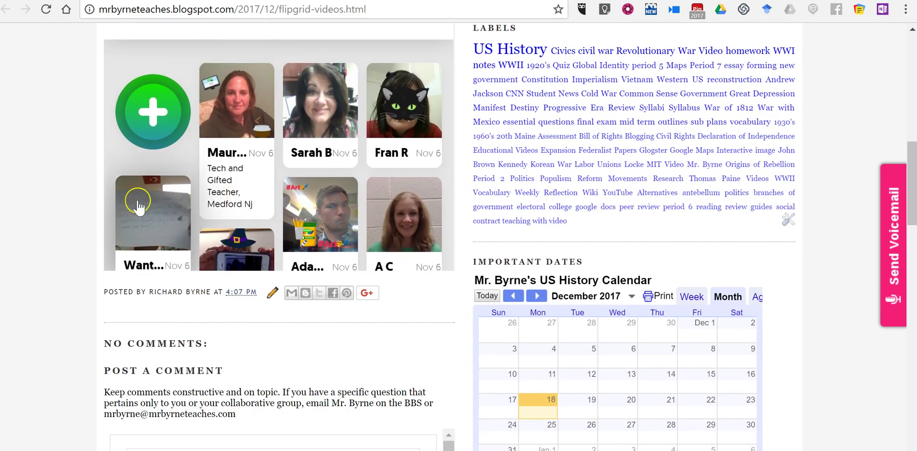
pyautogui.scroll(-4, 138, 206)
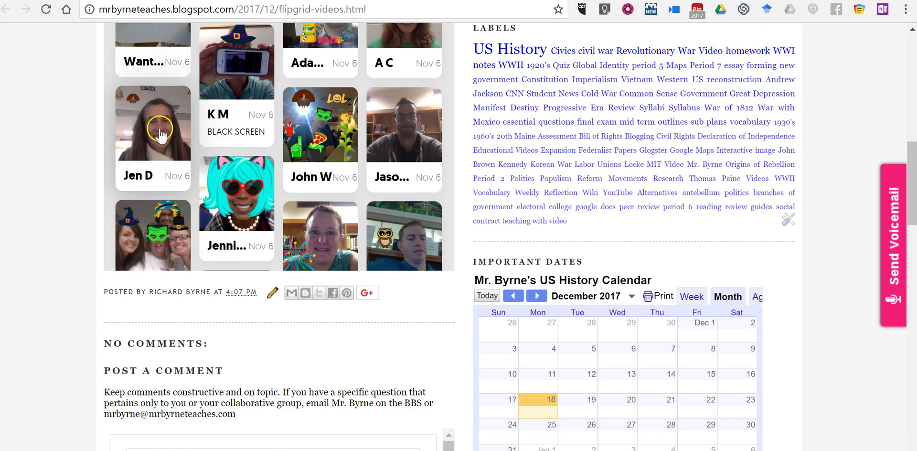
pyautogui.click(160, 135)
pyautogui.scroll(2, 47, 165)
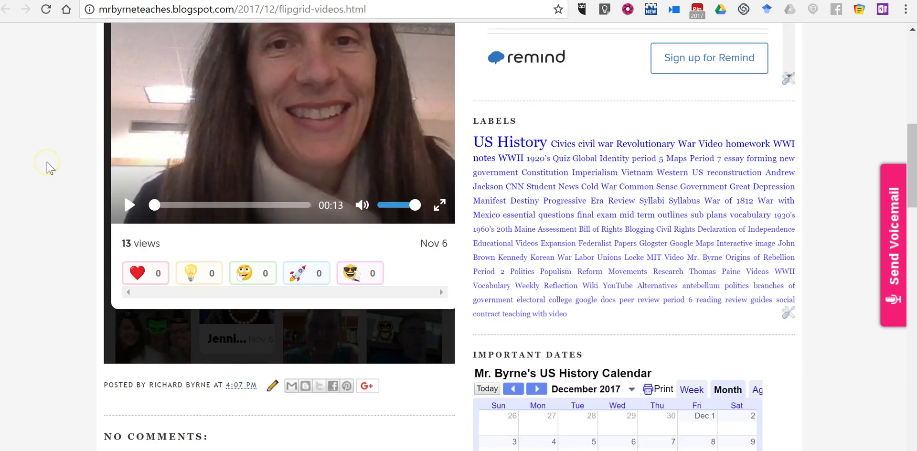
pyautogui.scroll(1, 48, 166)
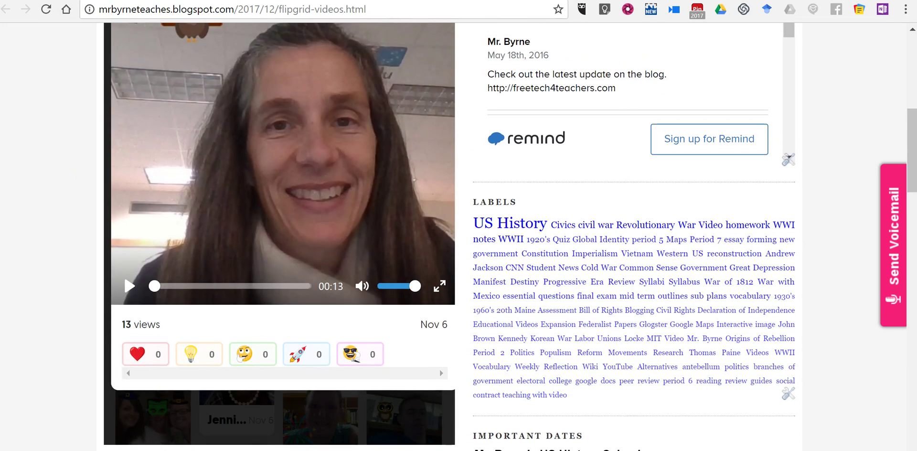
pyautogui.hotkey('ctrl', 'Tab')
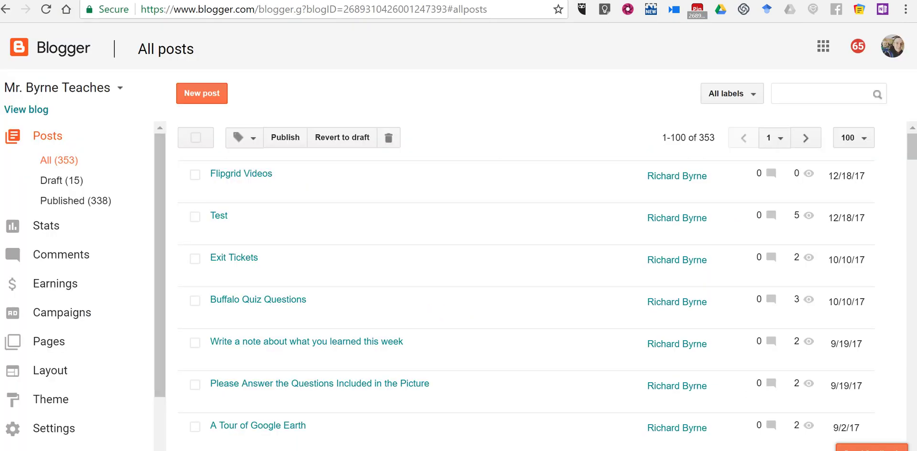
# Copy Flipgrid's topic card embed code and start a new post titled 'Flipgrid Topic of the Day'
pyautogui.hotkey('ctrl', 'Tab')
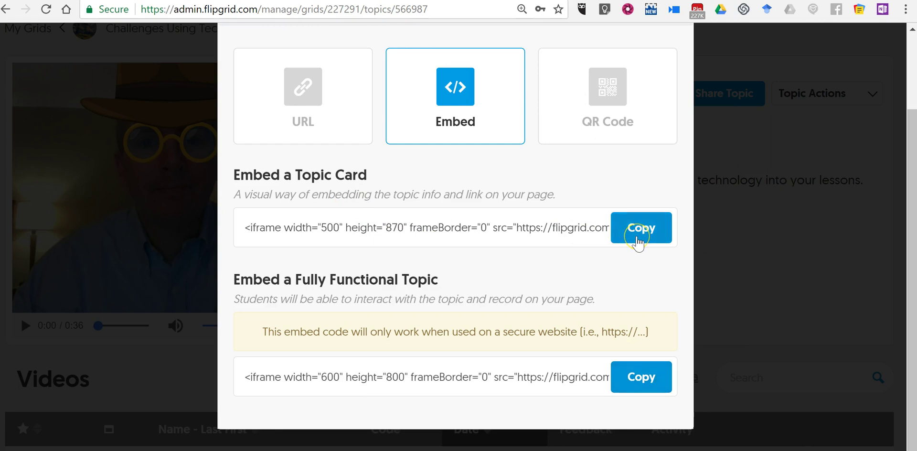
pyautogui.click(638, 242)
pyautogui.hotkey('ctrl', 'Tab')
pyautogui.click(205, 92)
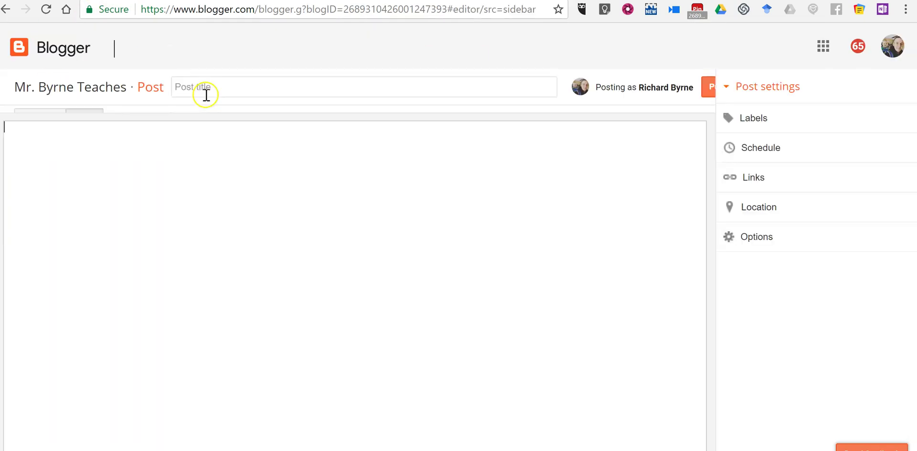
pyautogui.click(244, 90)
pyautogui.write('Flip')
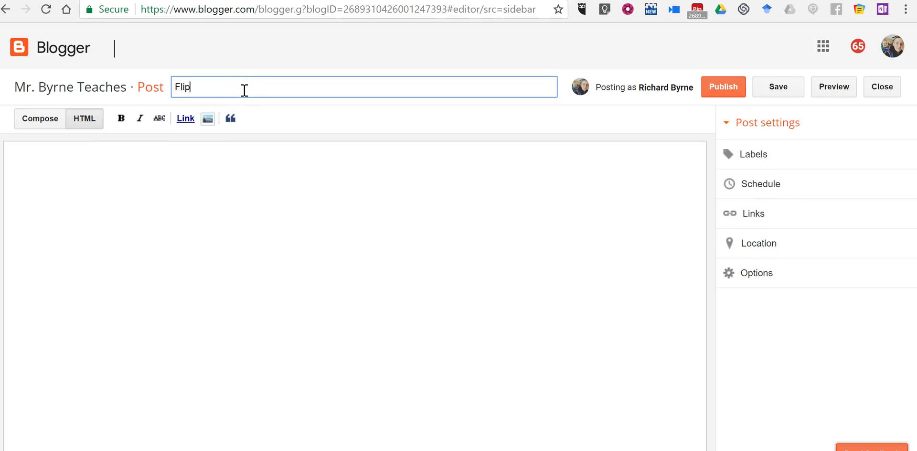
pyautogui.write('grid Topic of the Day')
# Paste the topic card code into the post body and publish, dismissing the share prompt
pyautogui.click(209, 180)
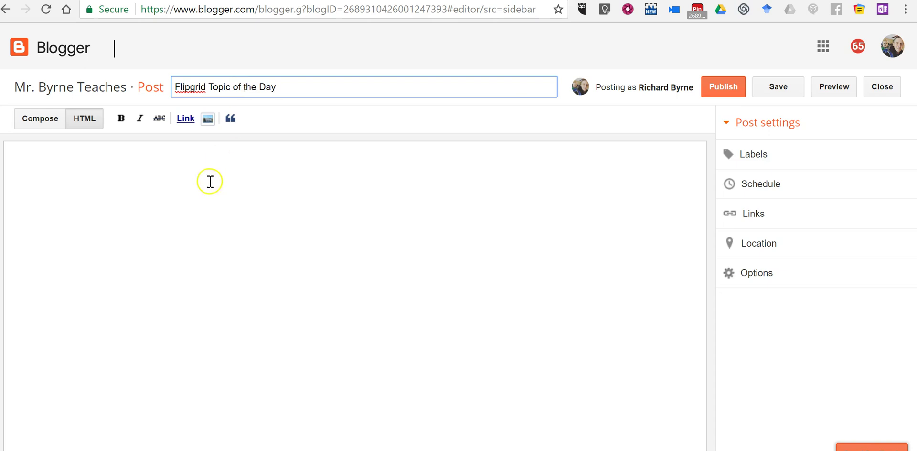
pyautogui.hotkey('ctrl', 'v')
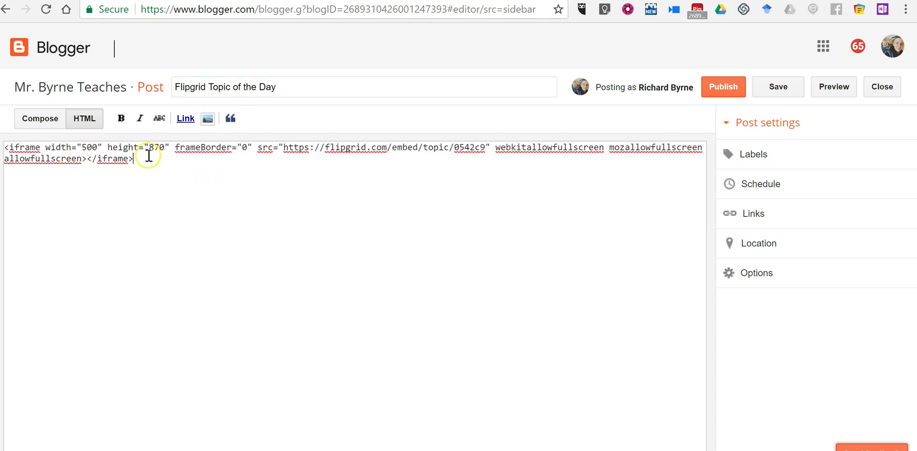
pyautogui.click(732, 93)
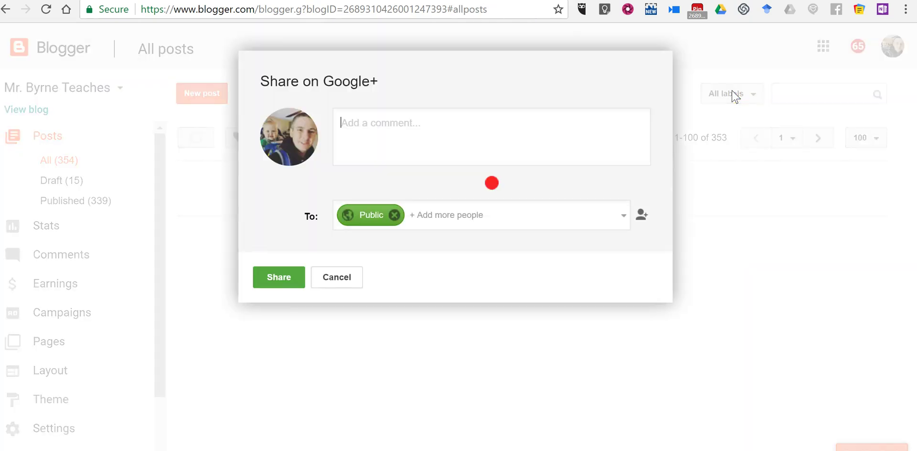
pyautogui.click(335, 315)
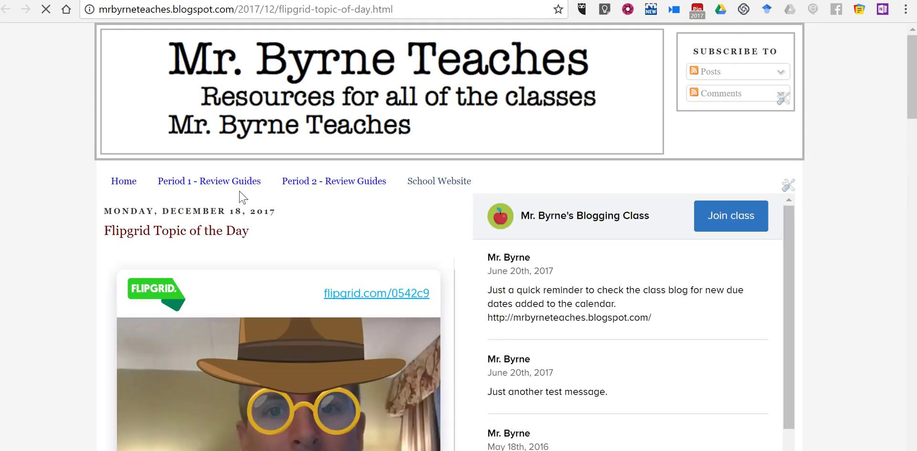
# Briefly play and pause the topic card's video on the live post
pyautogui.scroll(-5, 239, 190)
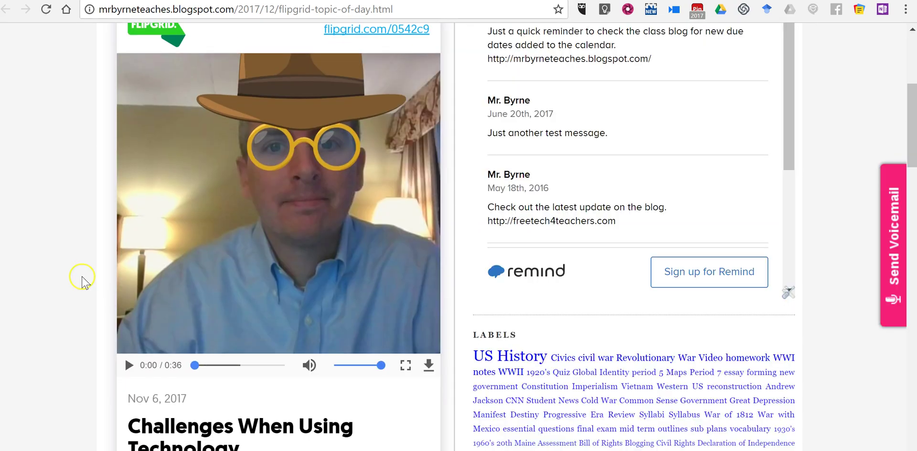
pyautogui.scroll(-1, 82, 284)
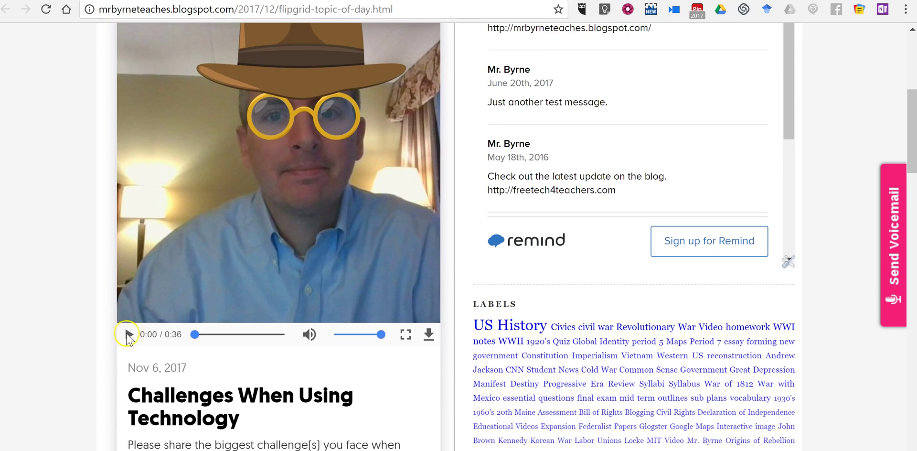
pyautogui.scroll(-1, 156, 303)
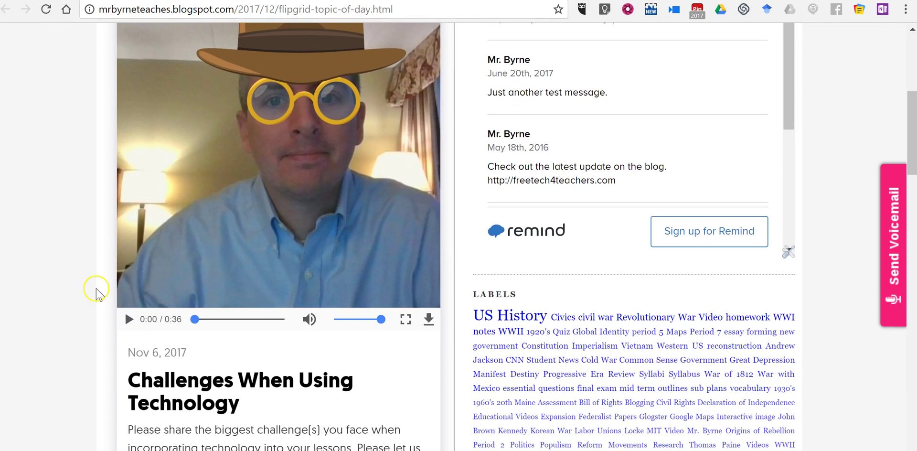
pyautogui.scroll(-5, 97, 292)
pyautogui.scroll(3, 98, 294)
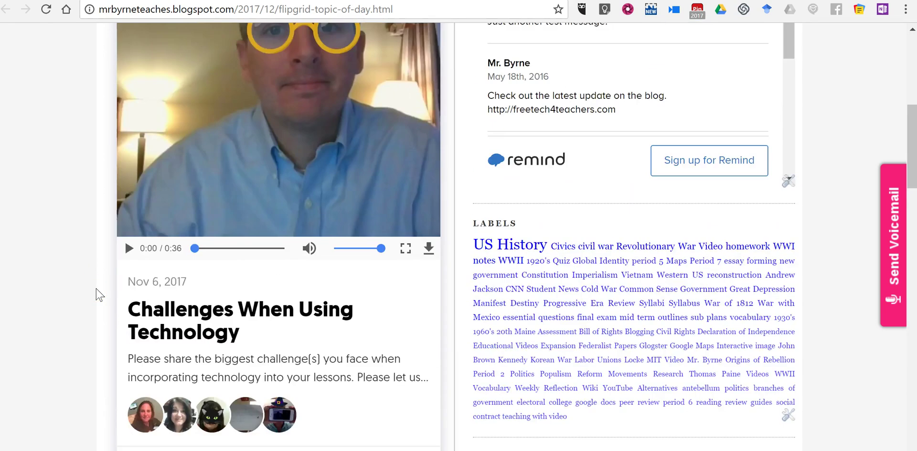
pyautogui.scroll(1, 96, 294)
pyautogui.click(128, 308)
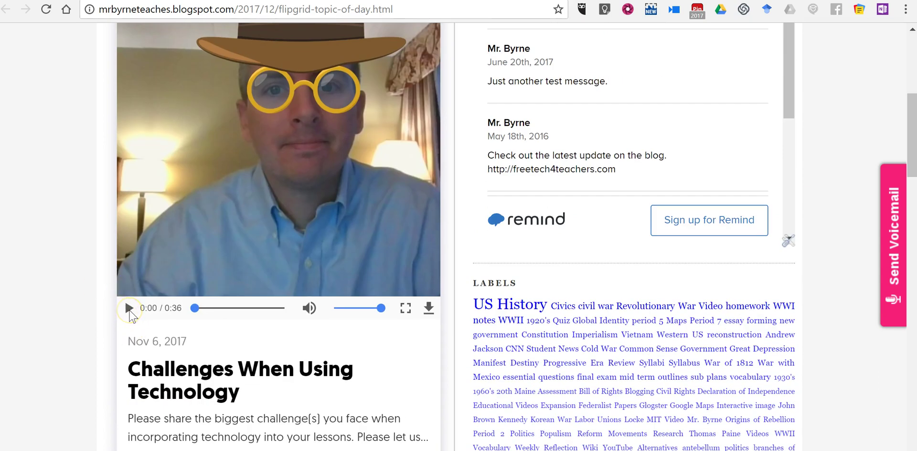
pyautogui.click(129, 307)
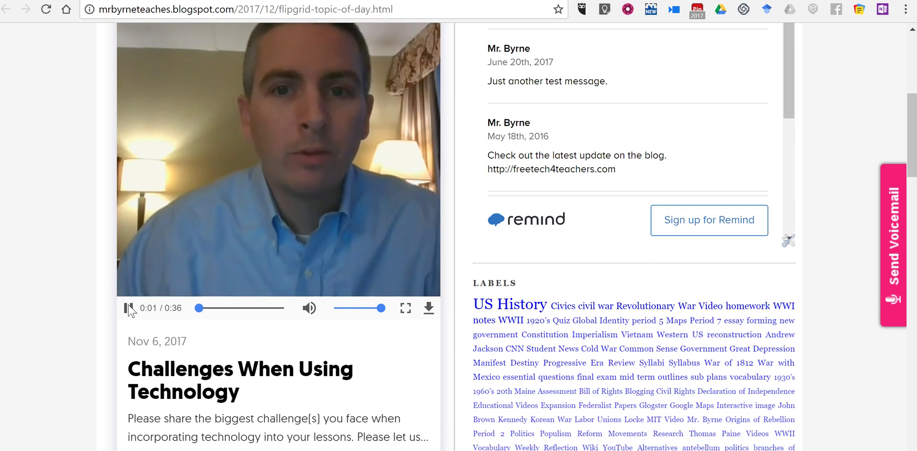
pyautogui.click(129, 308)
pyautogui.scroll(-3, 228, 368)
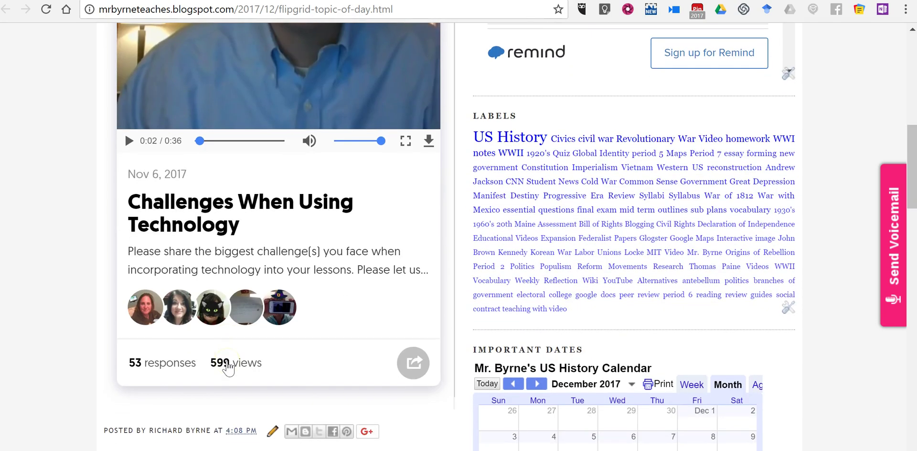
pyautogui.scroll(-1, 229, 368)
pyautogui.click(414, 320)
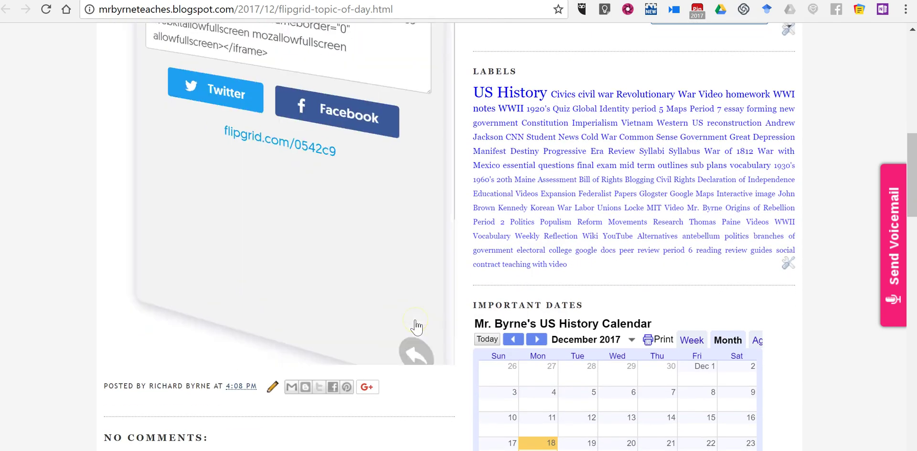
pyautogui.scroll(2, 314, 264)
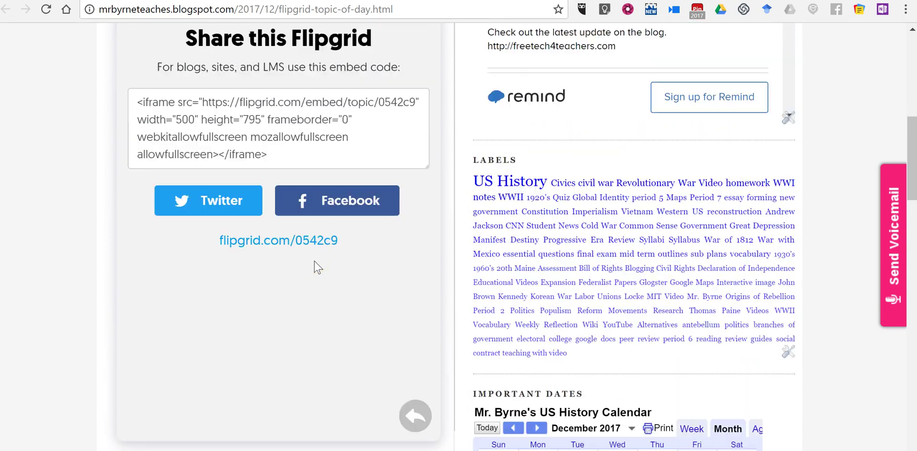
pyautogui.scroll(1, 314, 261)
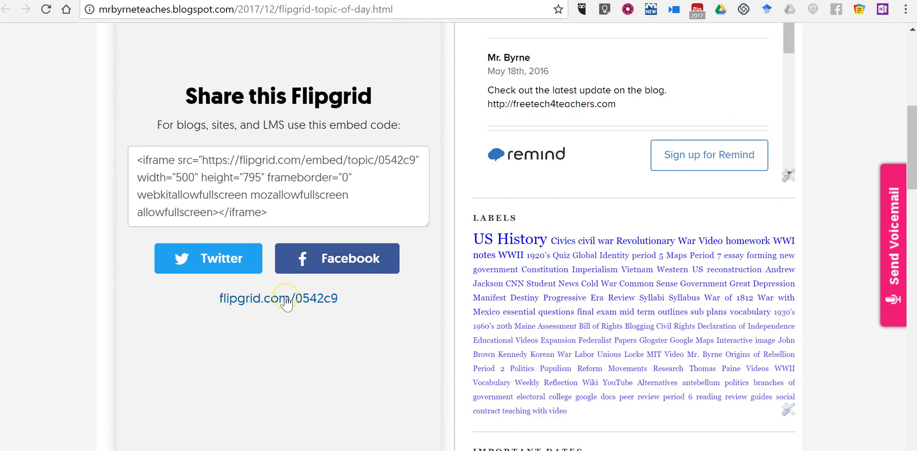
pyautogui.click(287, 301)
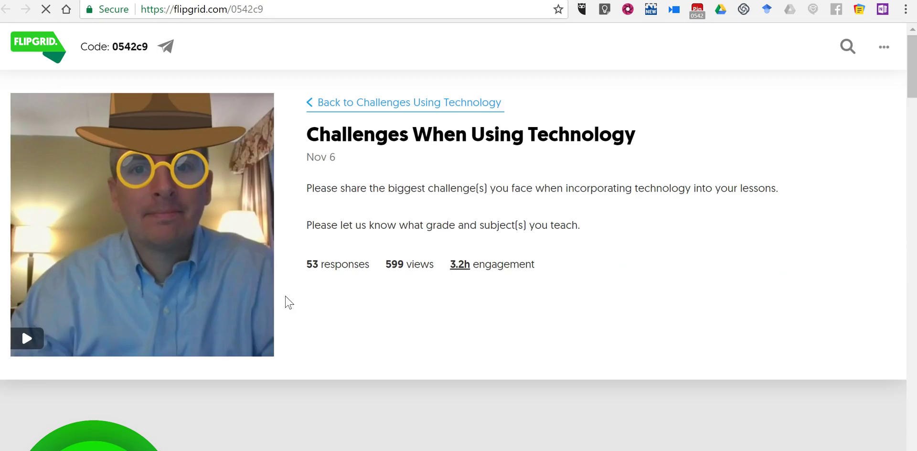
pyautogui.scroll(-5, 322, 305)
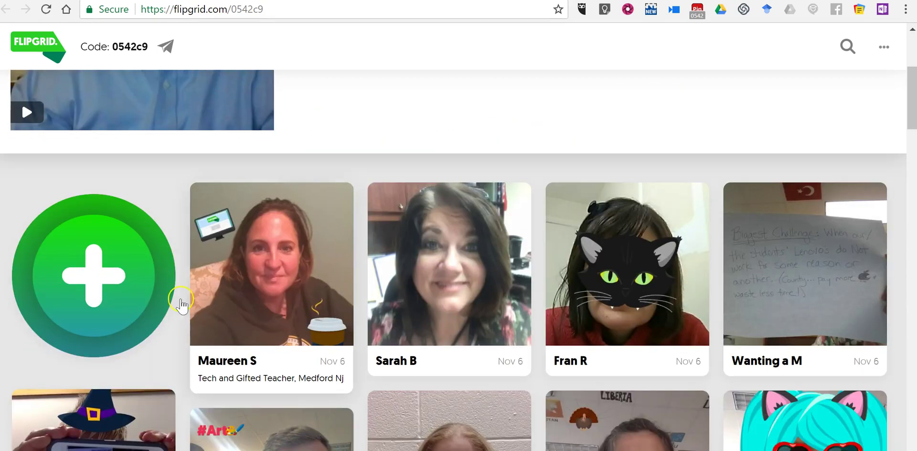
pyautogui.scroll(1, 114, 282)
pyautogui.scroll(5, 115, 282)
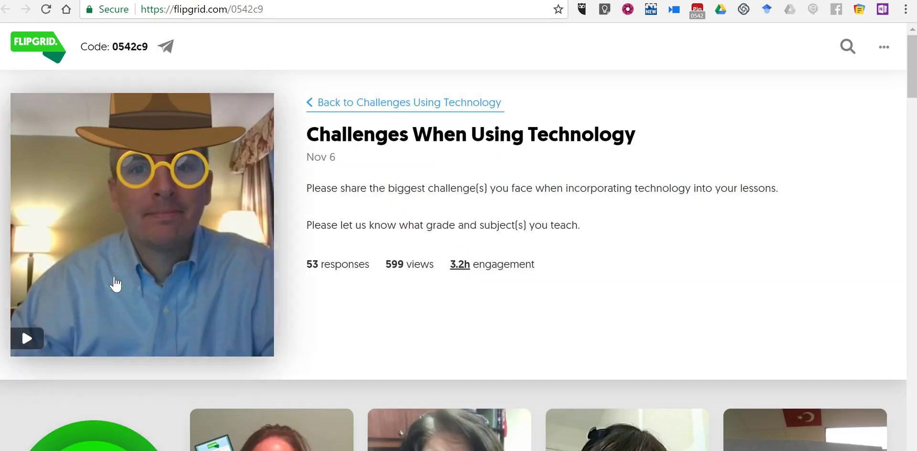
pyautogui.hotkey('ctrl', 'w')
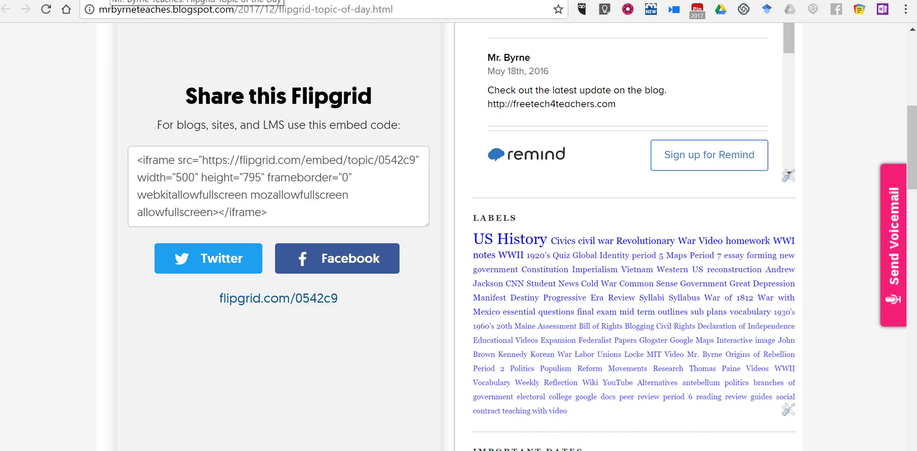
pyautogui.hotkey('ctrl', 'Tab')
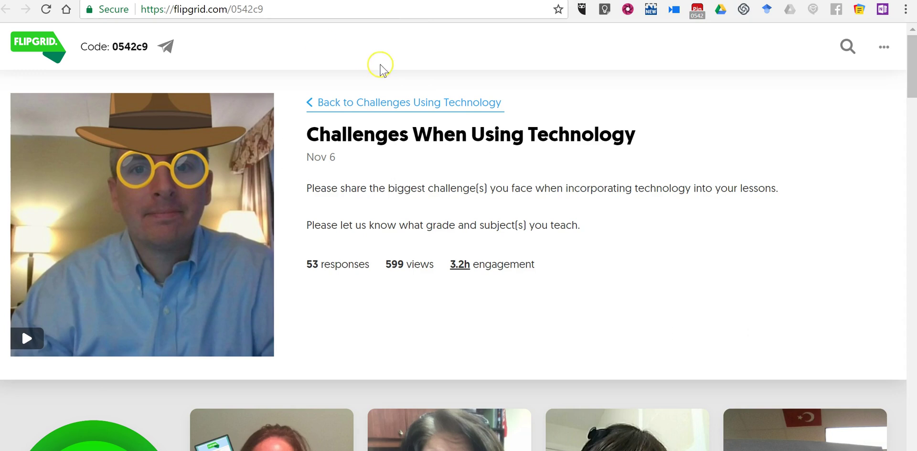